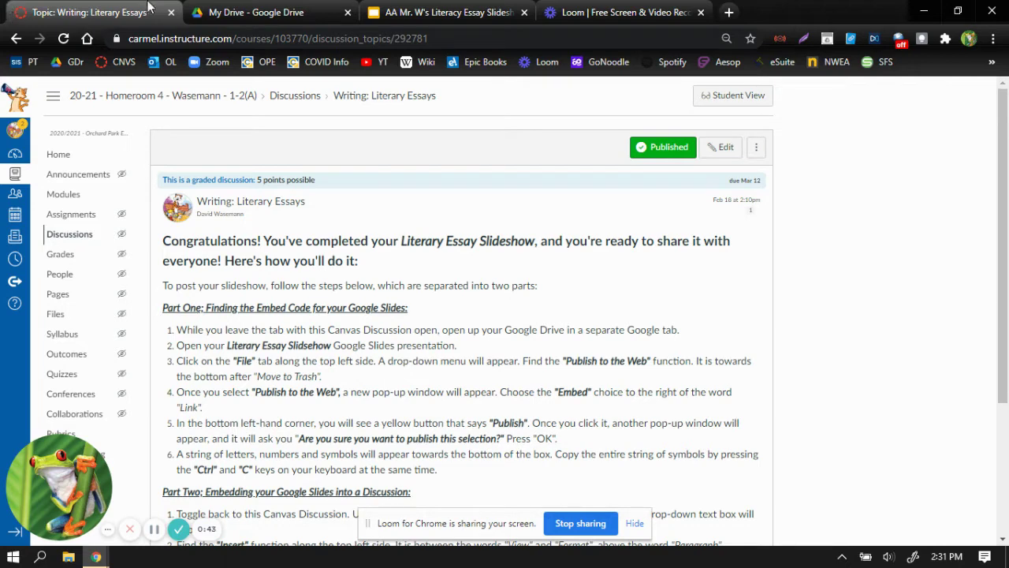
Step: Publish the literary essay slideshow in Google Slides to the web as an embed and copy its embed code
click(241, 15)
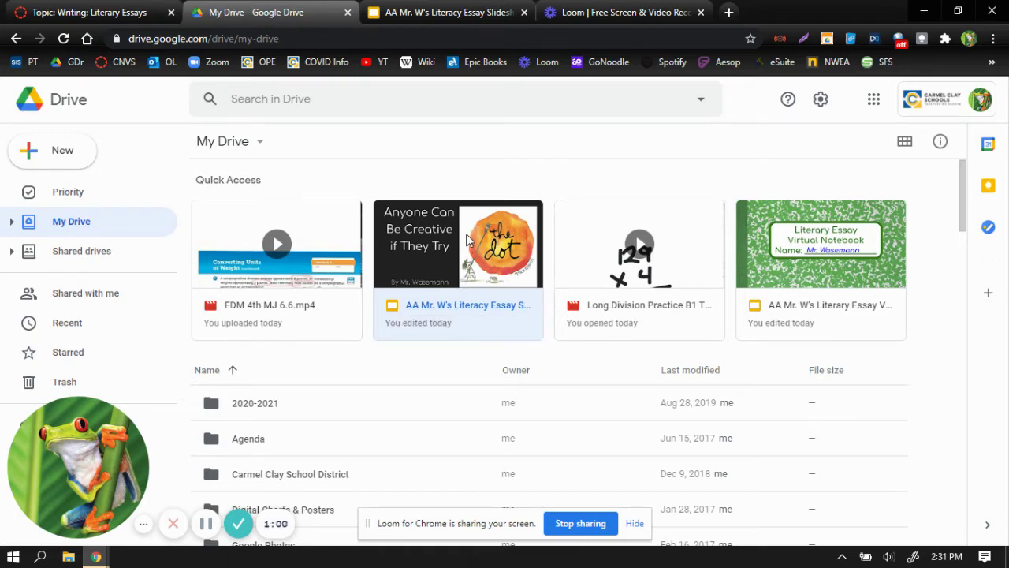
click(447, 14)
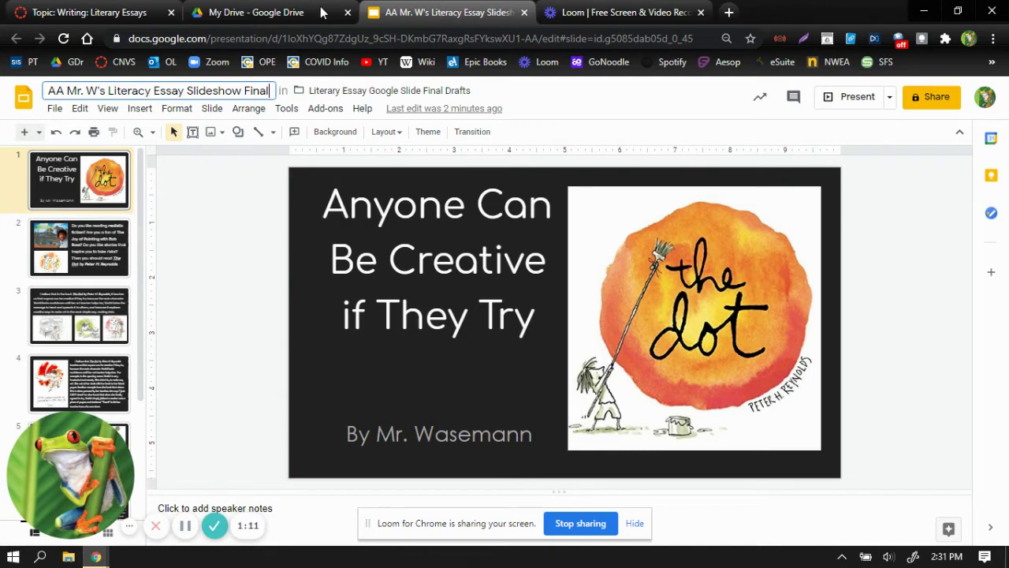
click(54, 109)
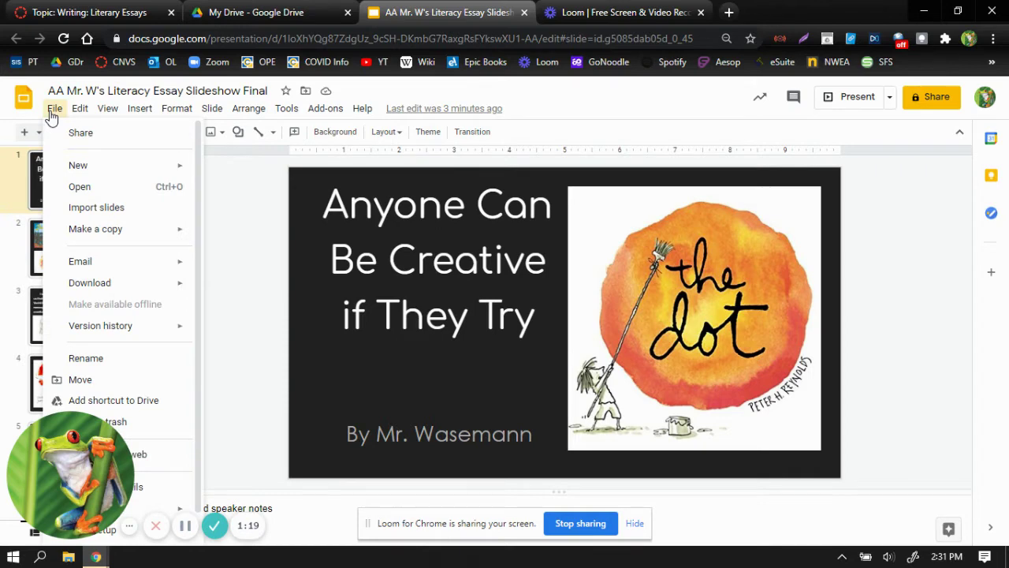
click(137, 459)
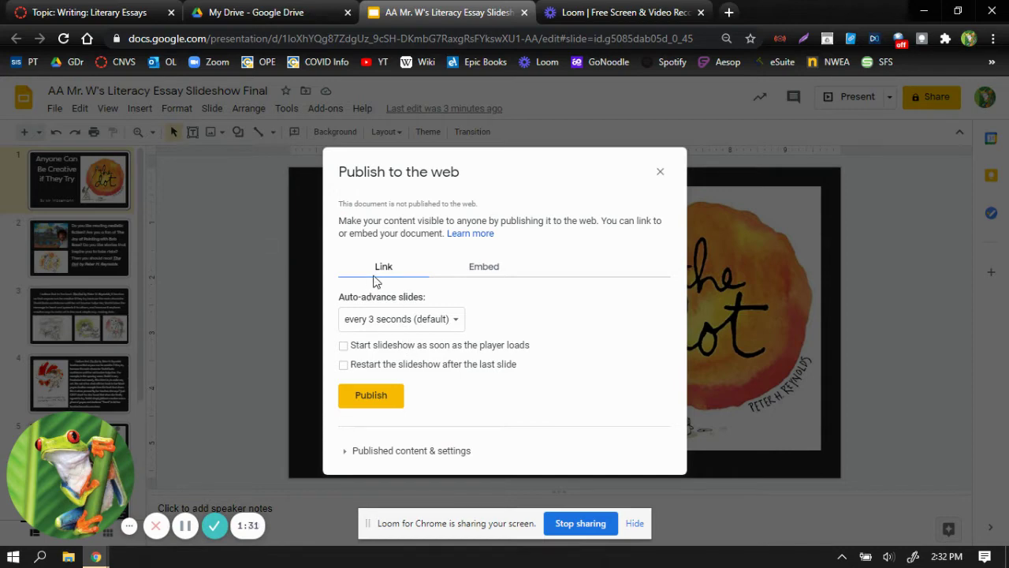
click(484, 276)
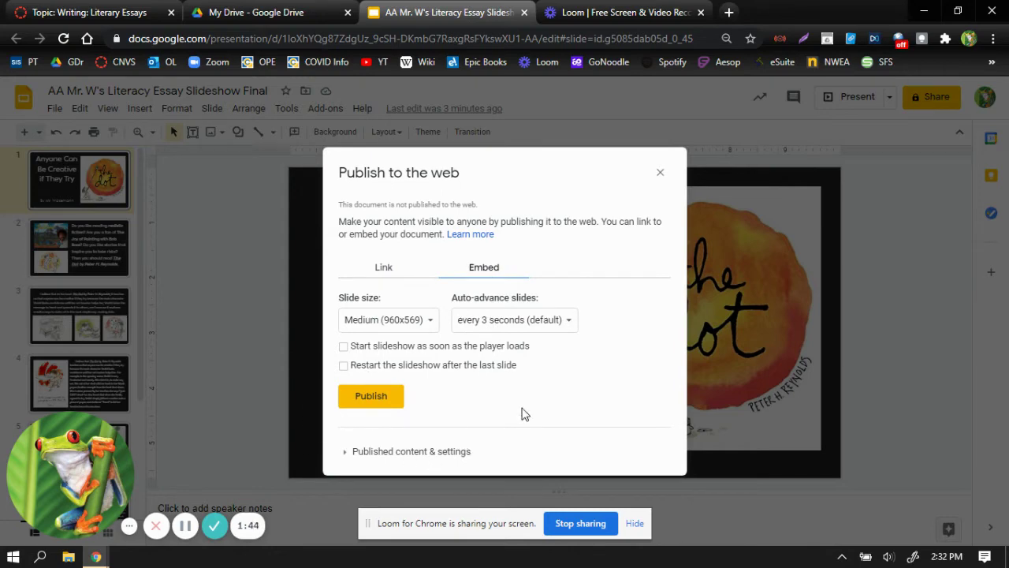
click(370, 397)
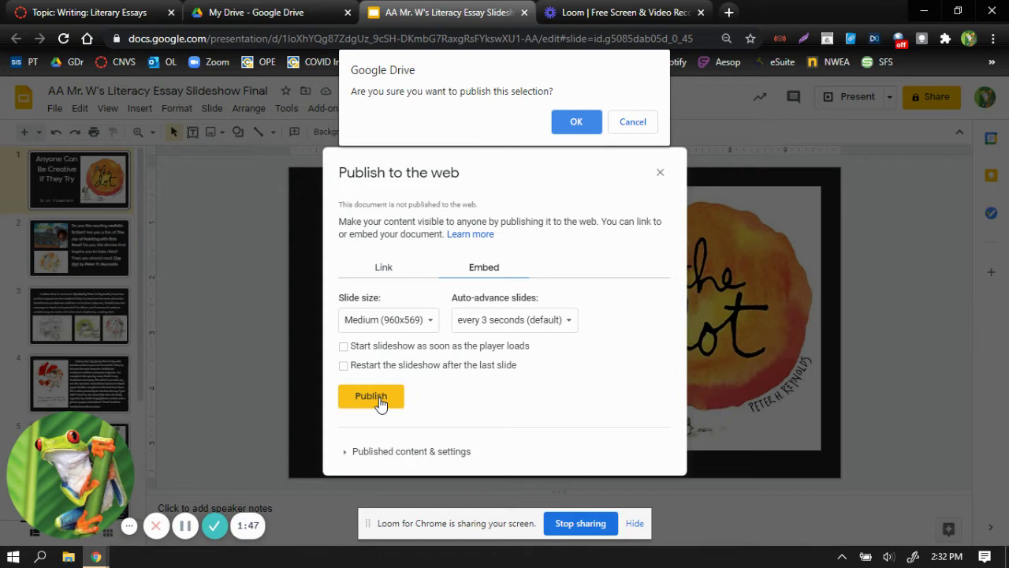
click(569, 124)
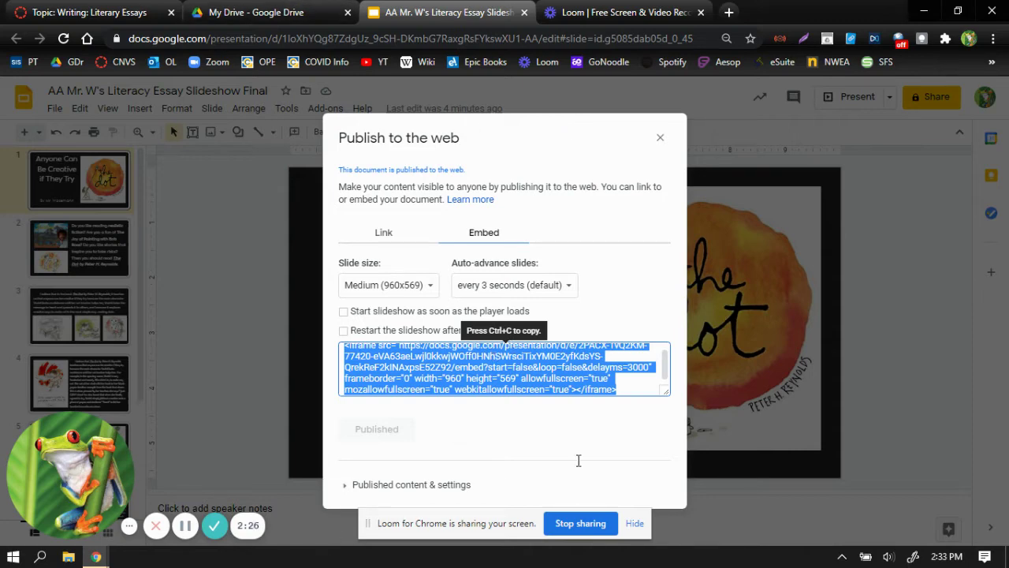
right_click(433, 359)
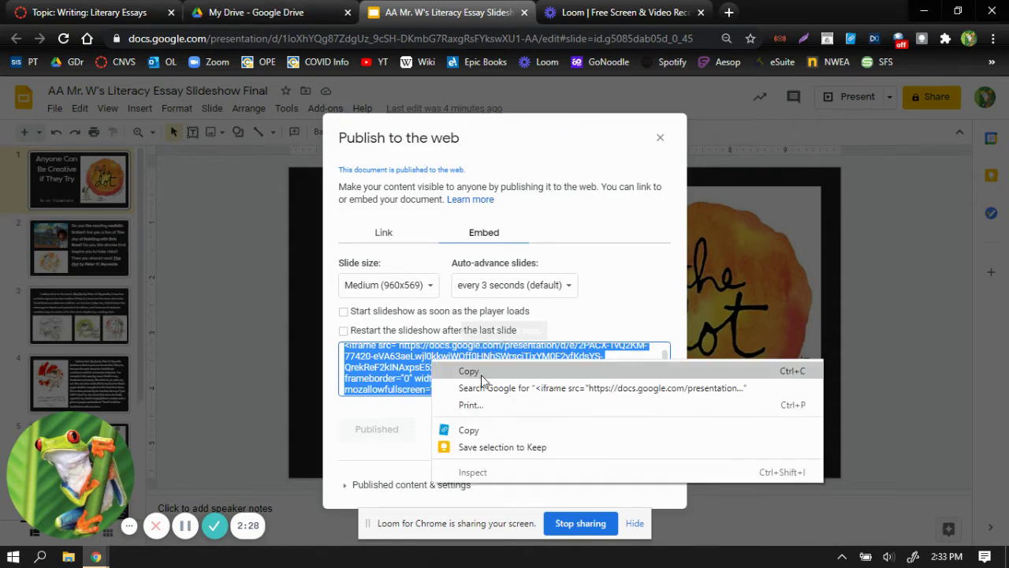
click(470, 371)
Step: Switch to the Canvas discussion, embed the slideshow in a reply using the copied code, and post the reply
click(89, 12)
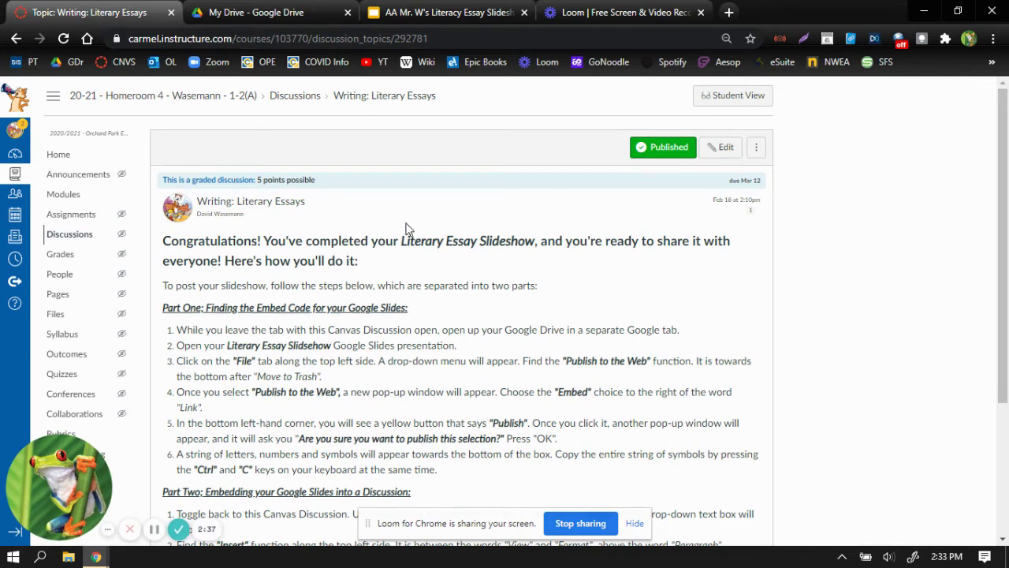
scroll(410, 228, down, 3)
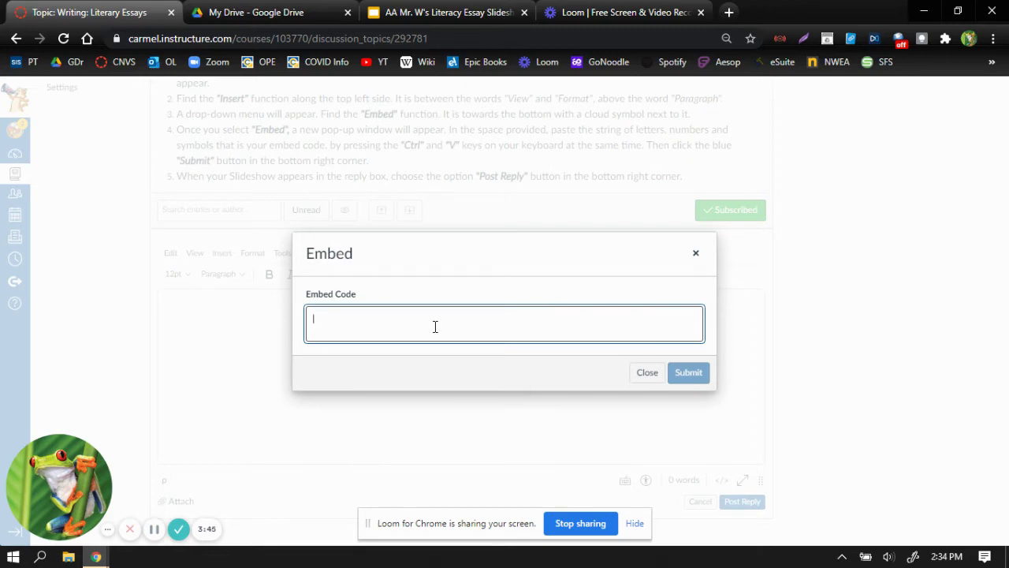
key(ctrl+v)
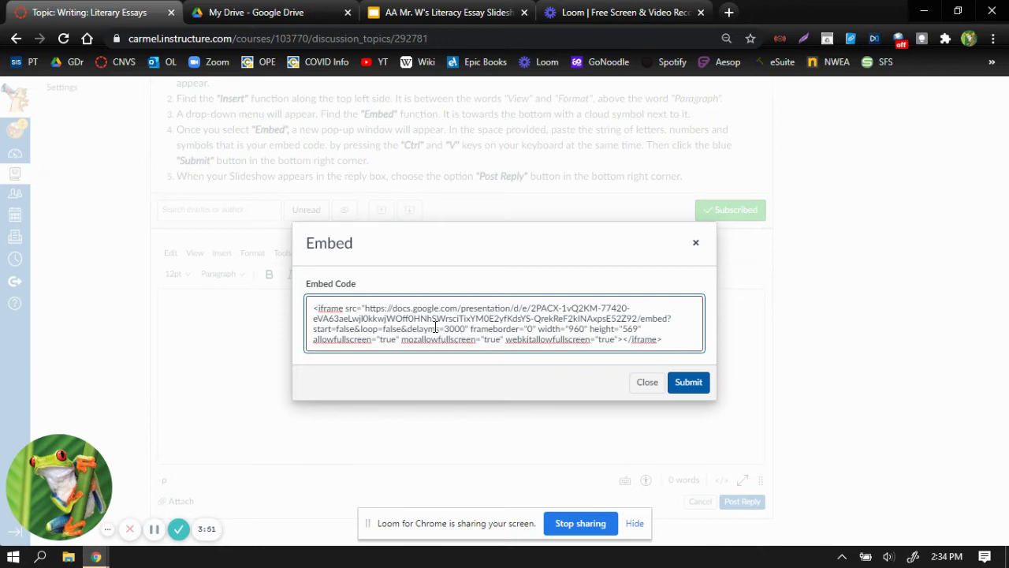
click(683, 389)
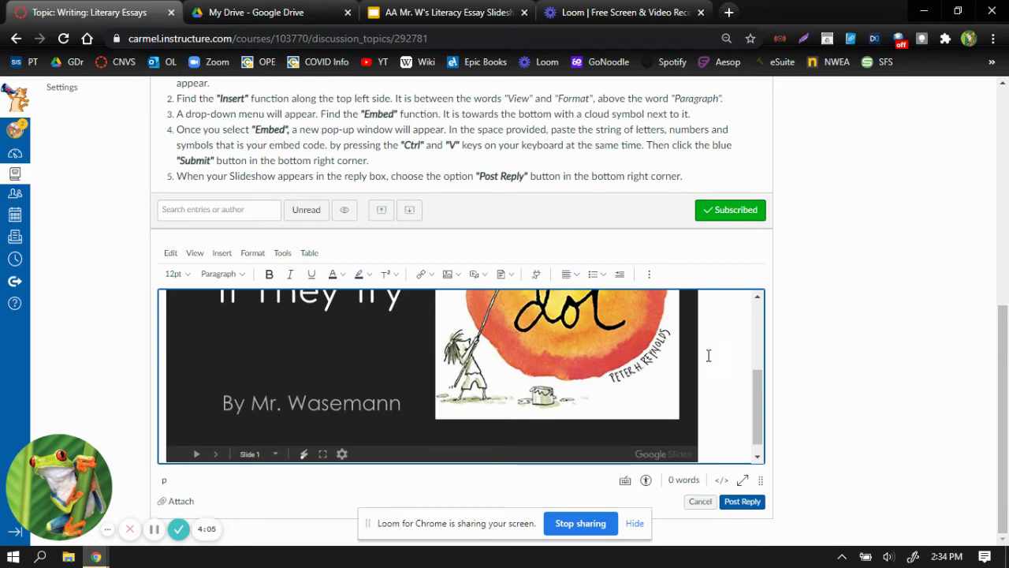
scroll(713, 363, down, 1)
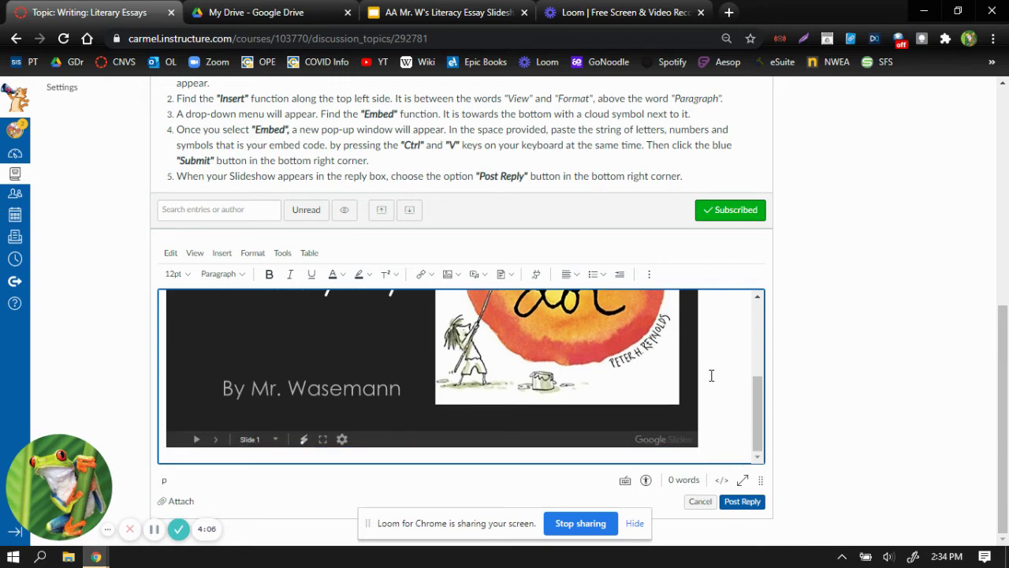
click(743, 504)
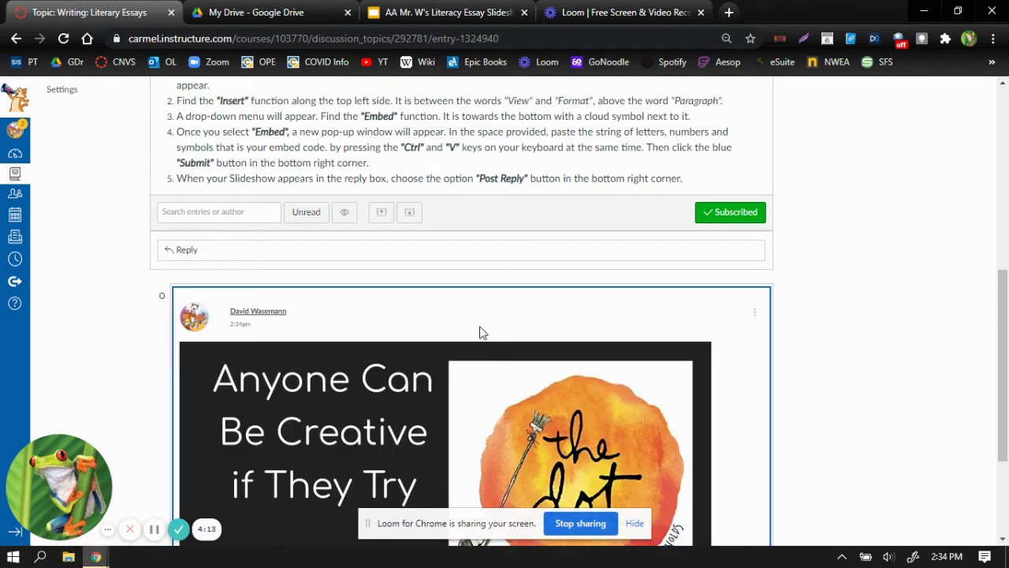
Step: Page forward through the slideshow in the posted reply from slide 1 to slide 6
scroll(441, 324, down, 2)
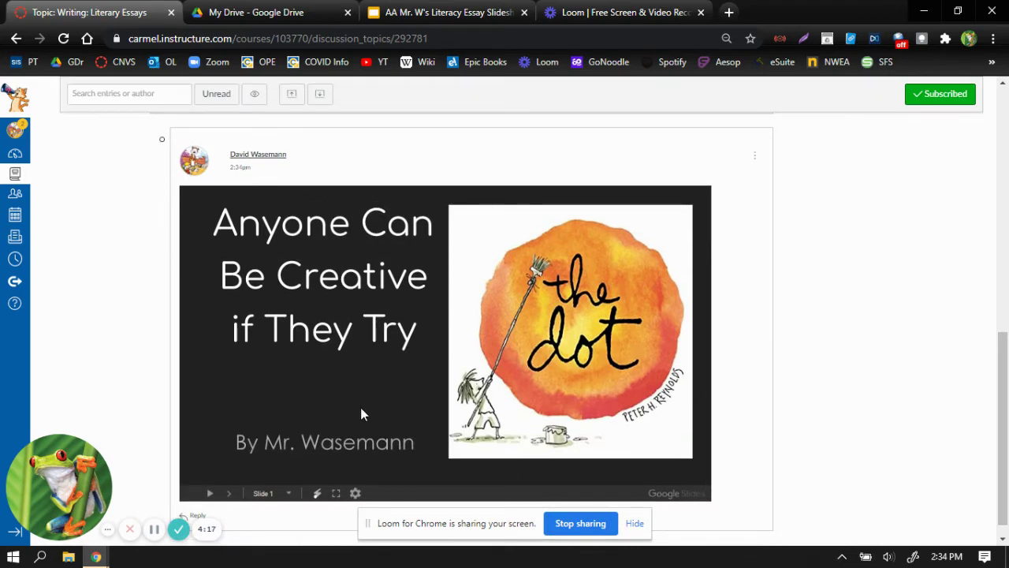
click(231, 495)
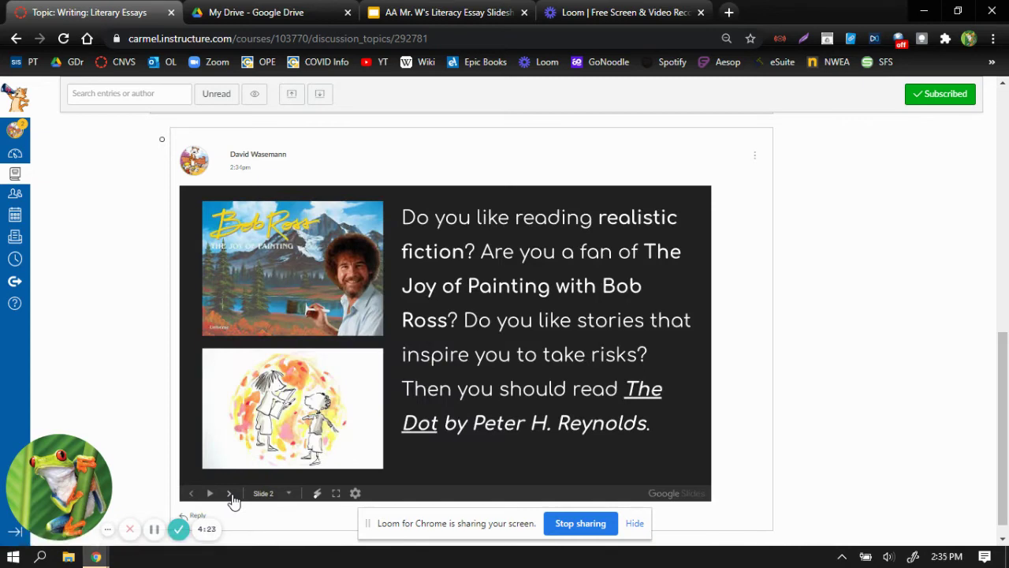
click(230, 493)
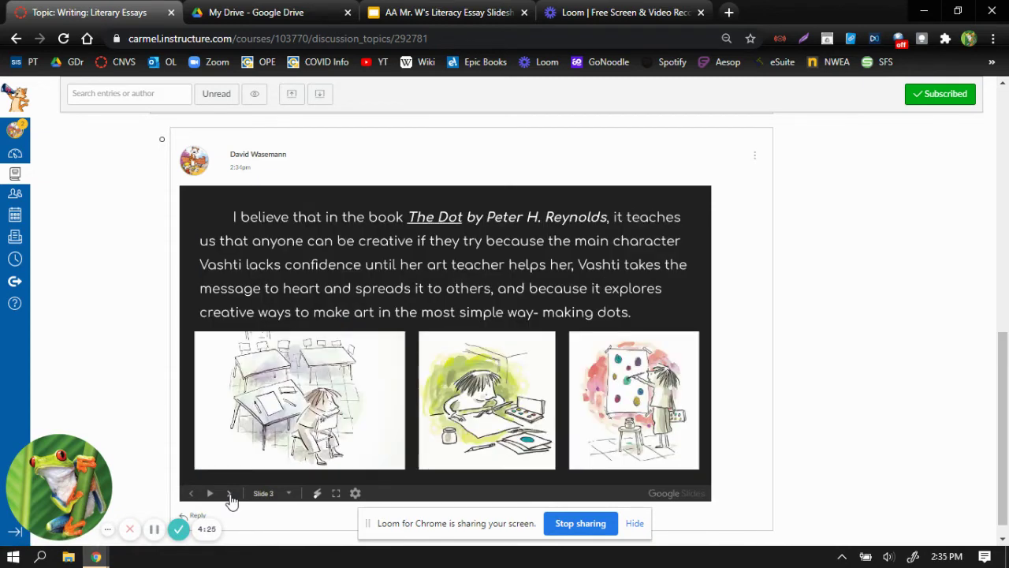
click(230, 493)
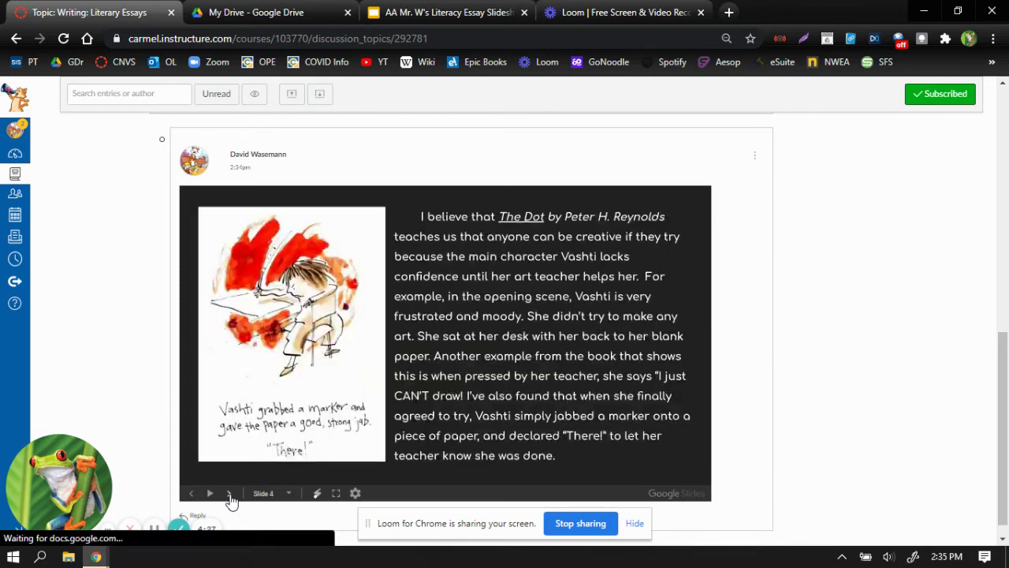
click(230, 494)
click(229, 493)
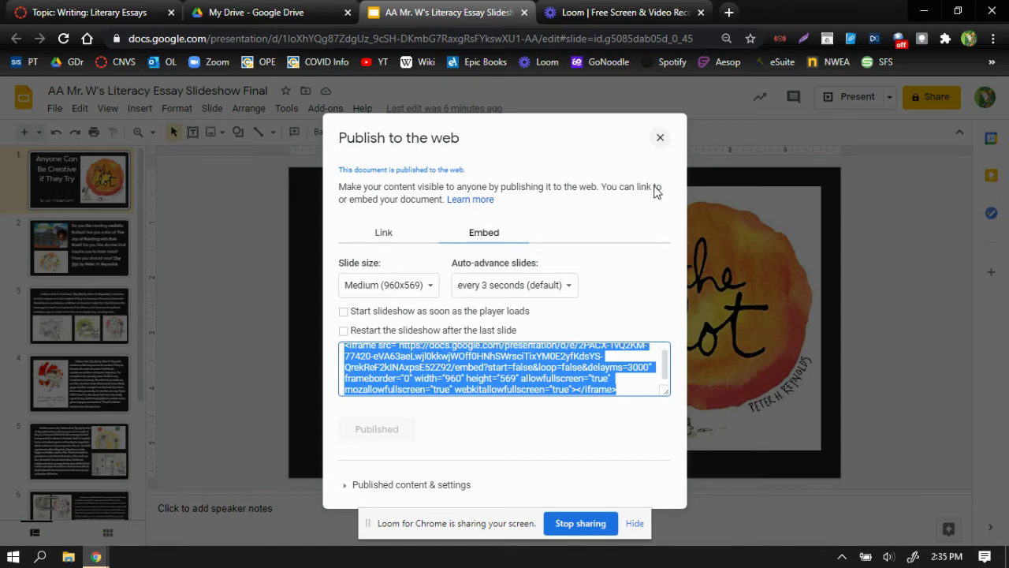
Step: In the Google Slides presentation, swap the two pictures on slide 5, placing the art gallery picture above the two children
click(661, 142)
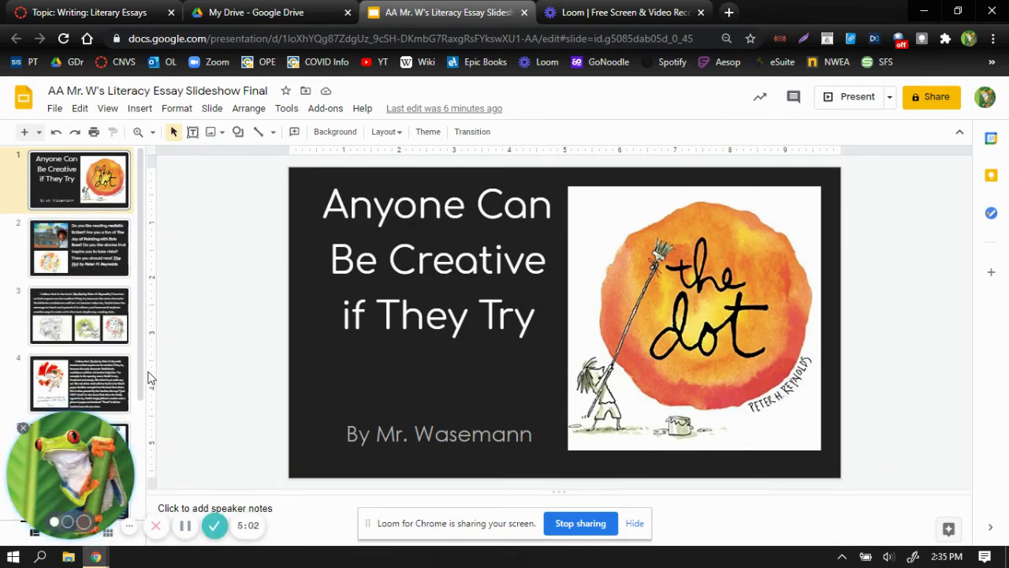
click(91, 385)
scroll(91, 385, down, 2)
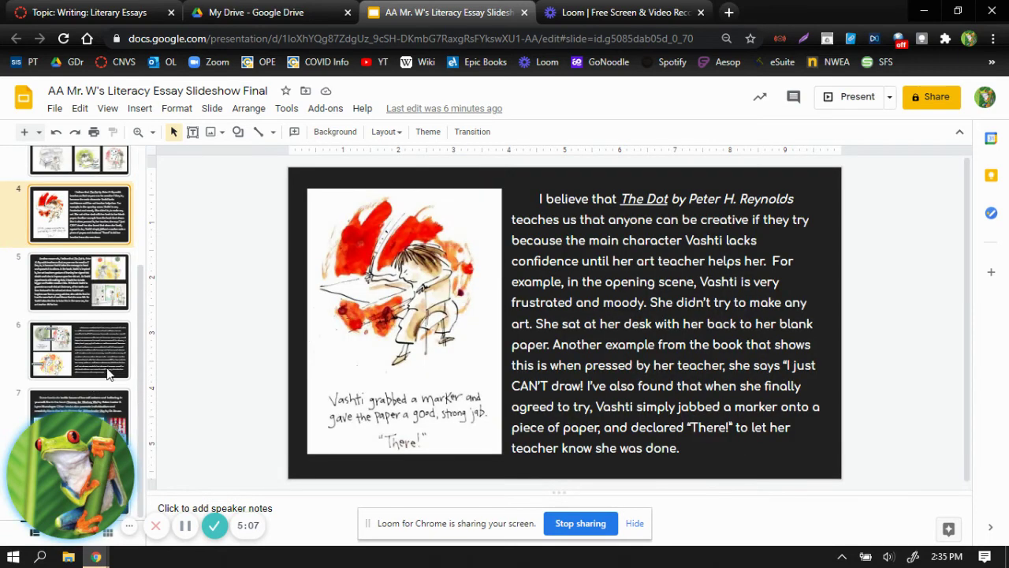
click(77, 296)
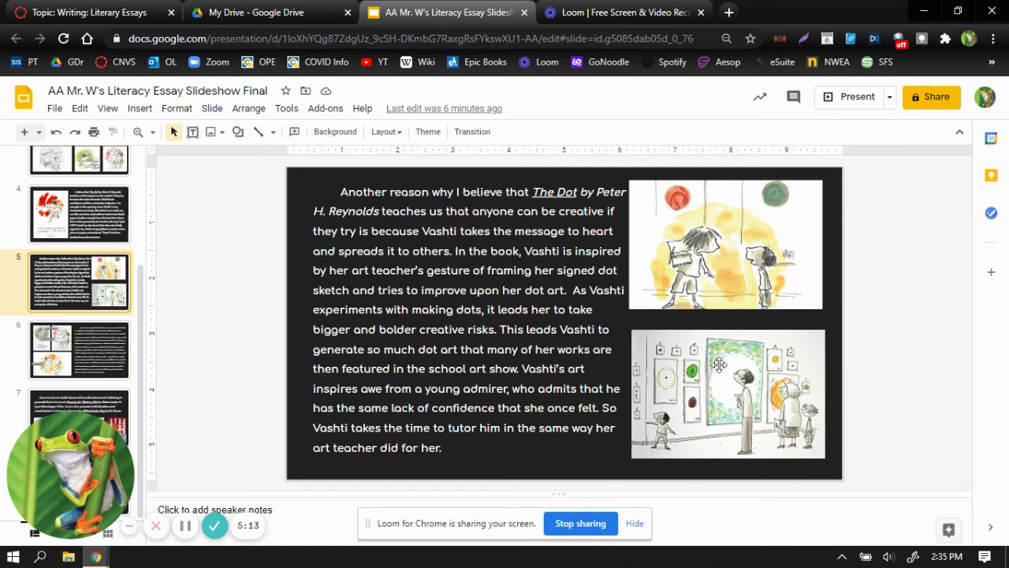
drag(722, 423, 819, 201)
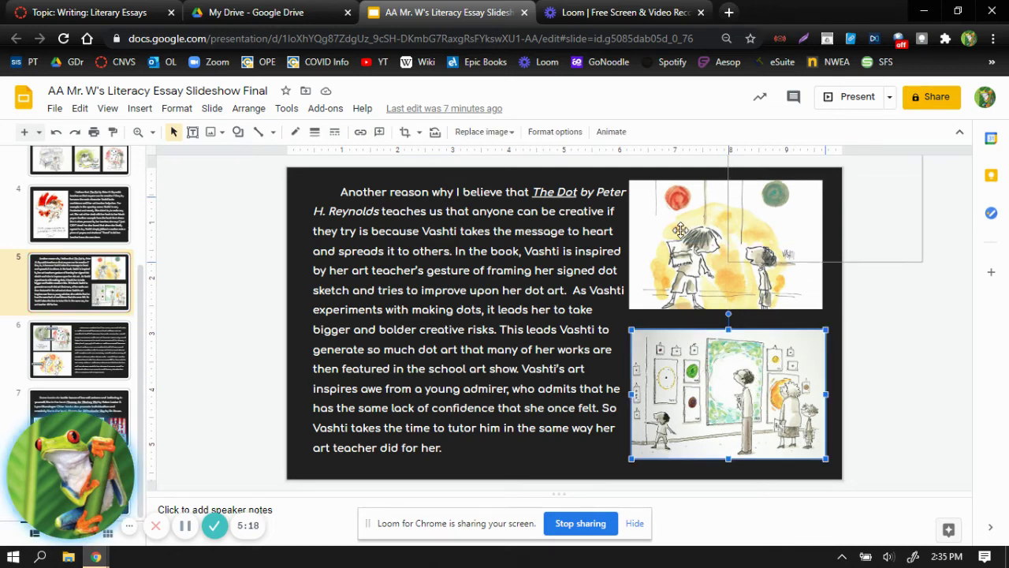
key(ctrl+z)
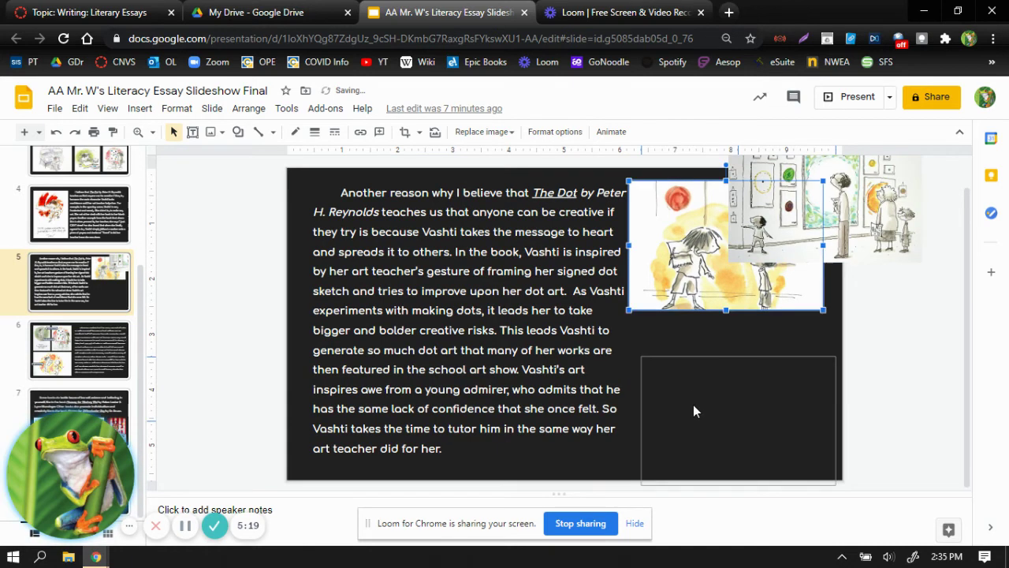
drag(681, 354, 681, 384)
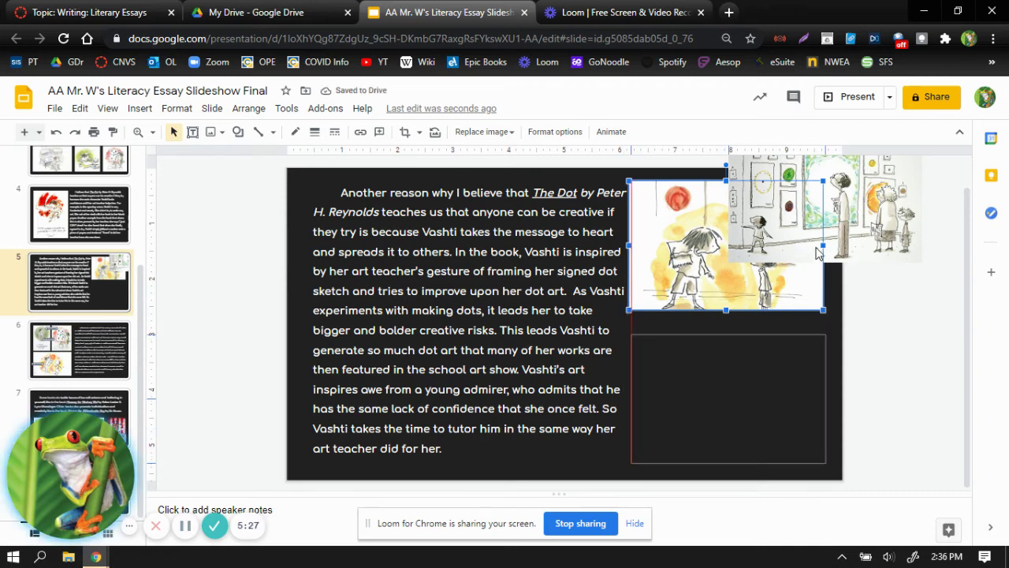
drag(811, 250, 788, 270)
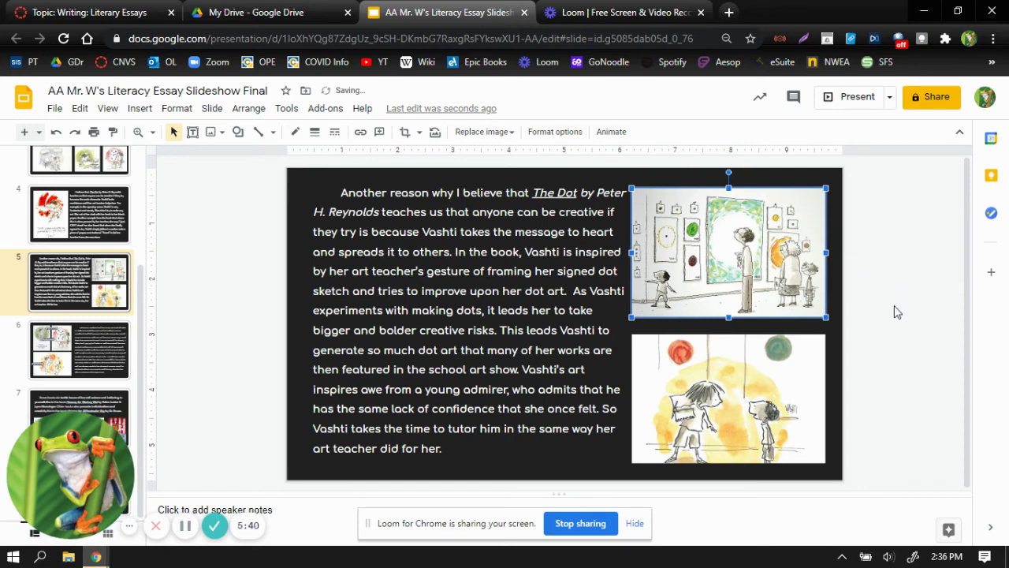
Step: Compare slide 5 in the Canvas post with the edited slide 5 in Google Slides
click(89, 12)
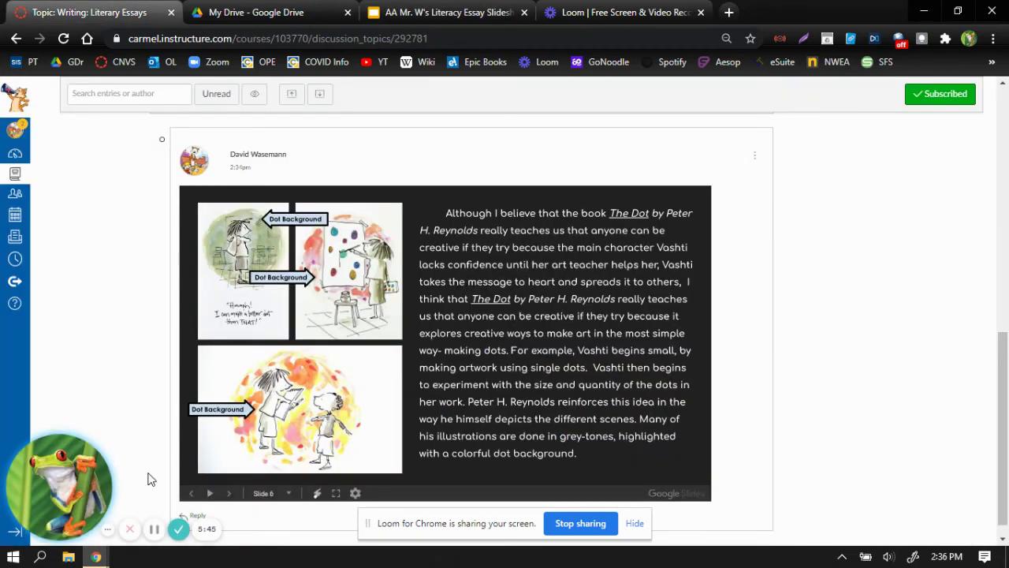
click(190, 495)
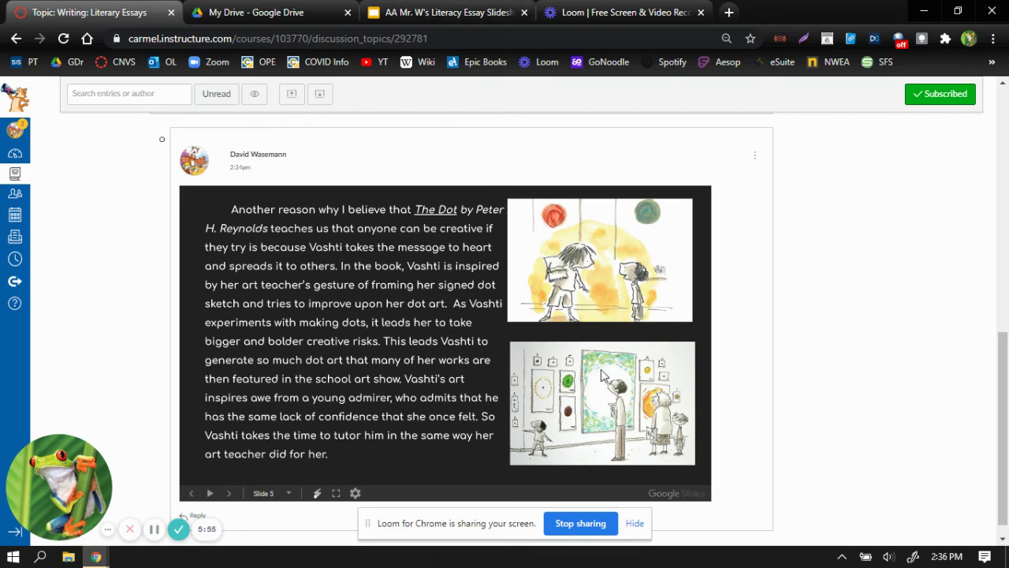
click(410, 15)
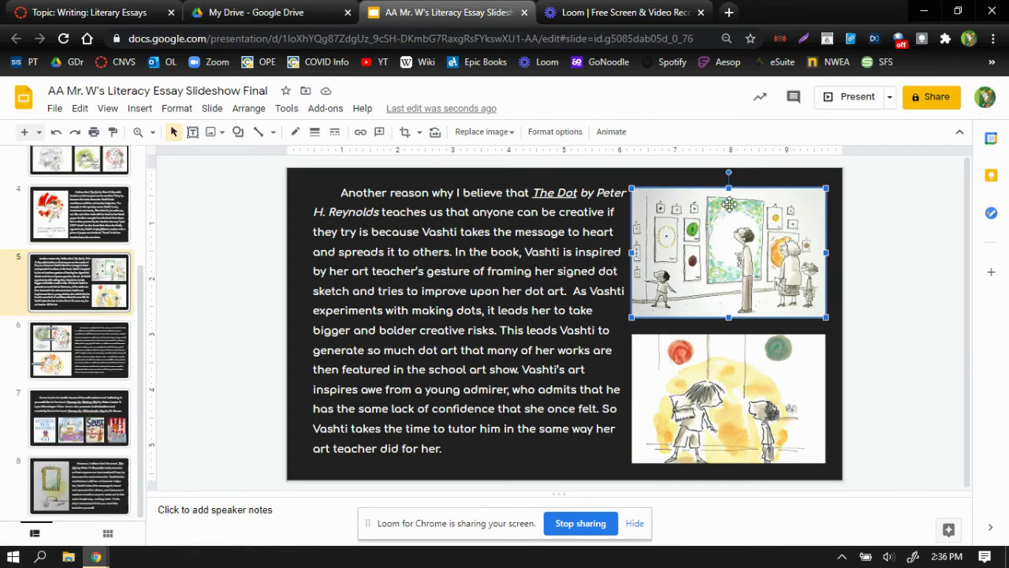
click(98, 14)
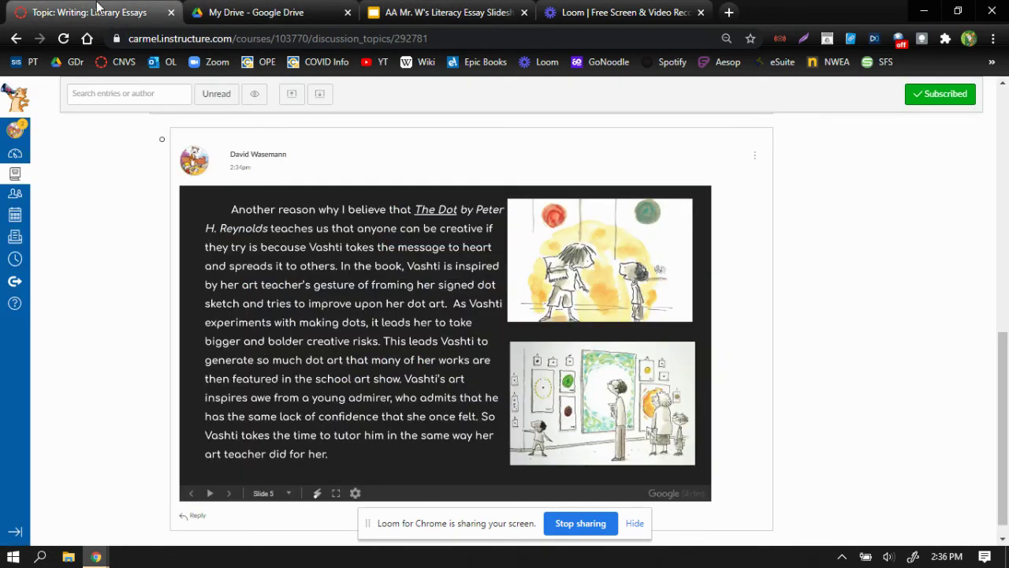
Step: Reload the Canvas discussion page and return to the slideshow in the posted reply
scroll(264, 371, up, 5)
scroll(182, 185, up, 5)
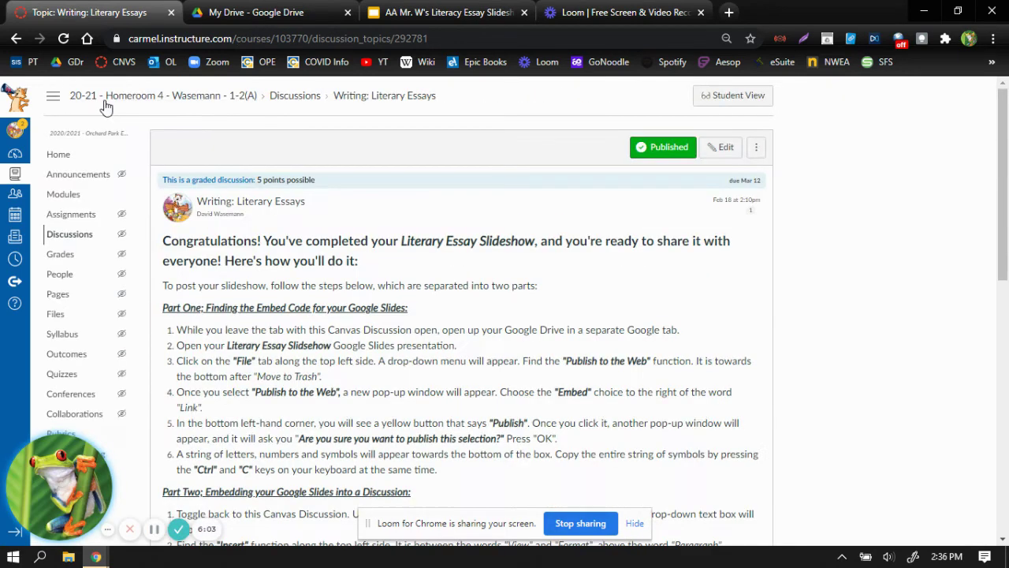
click(66, 38)
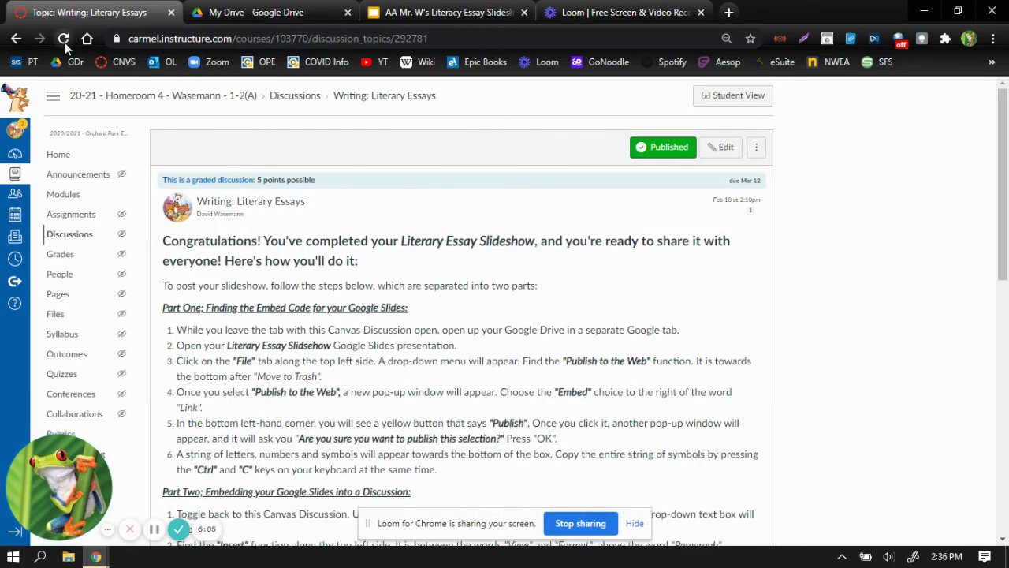
click(65, 39)
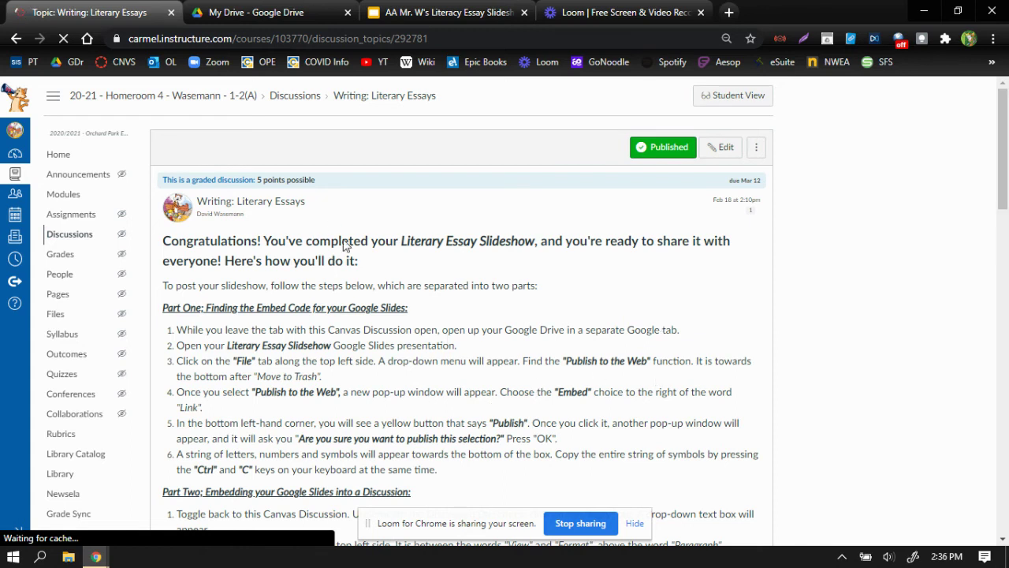
scroll(391, 285, down, 7)
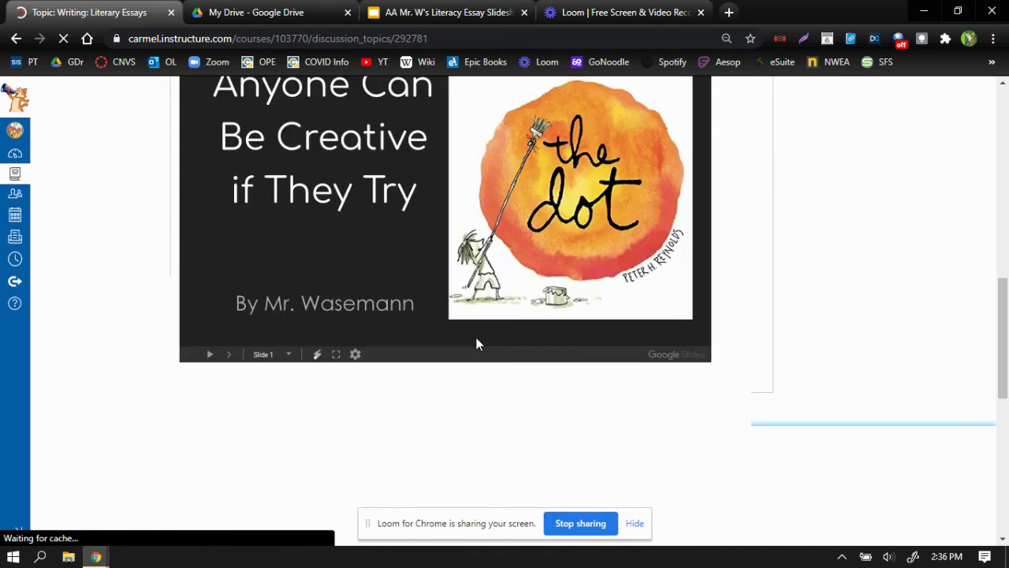
scroll(394, 260, down, 2)
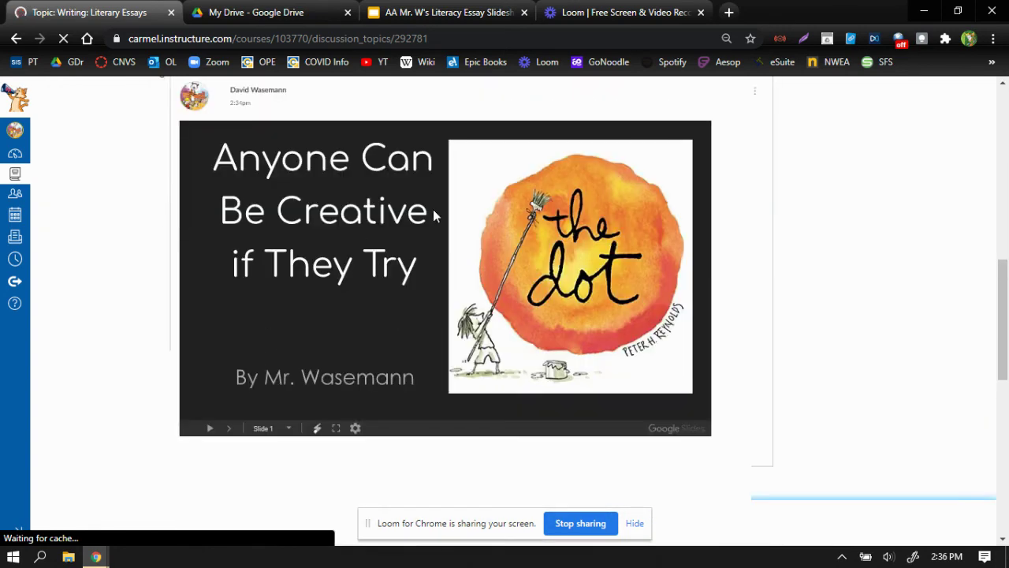
Step: Page the reloaded slideshow in the Canvas reply forward to slide 5 and check its picture order against slide 5 in Google Slides
scroll(536, 308, up, 1)
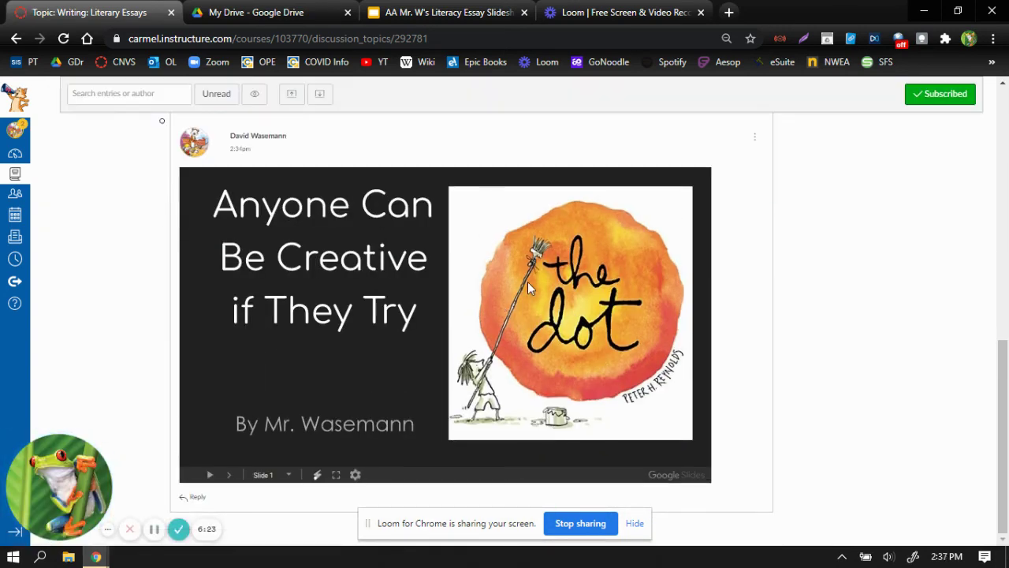
click(228, 475)
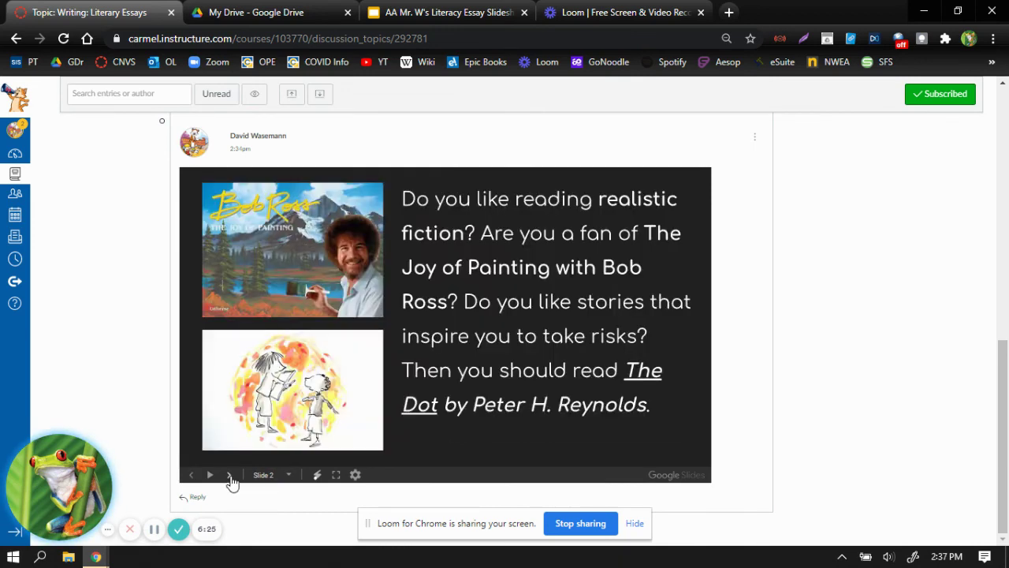
click(230, 477)
click(228, 475)
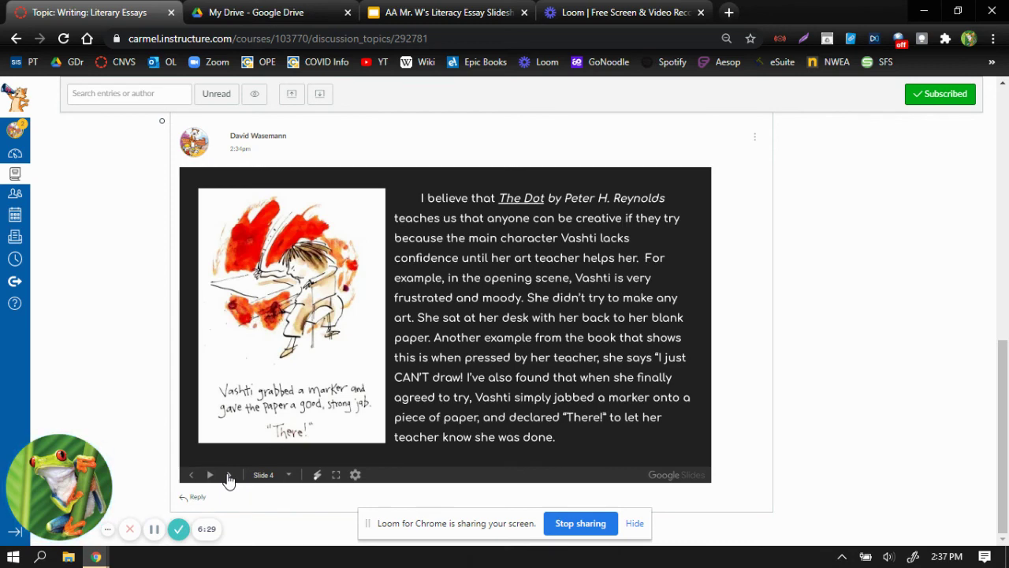
click(227, 476)
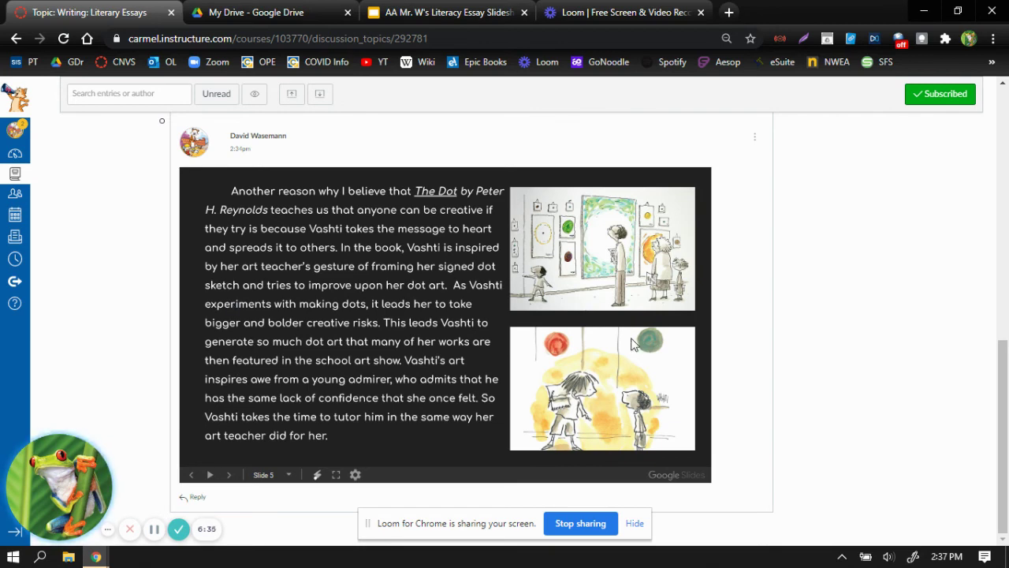
click(462, 11)
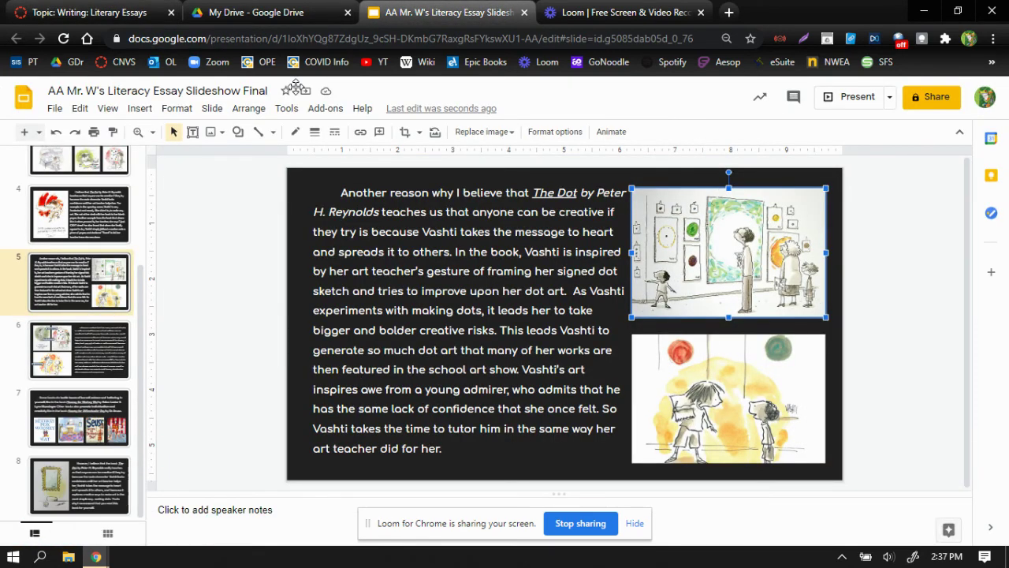
click(85, 8)
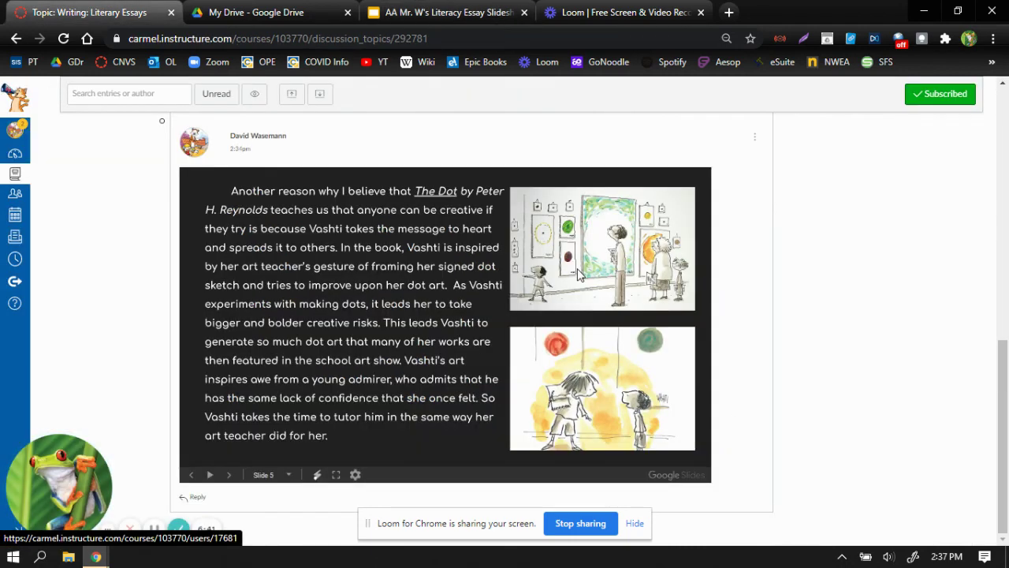